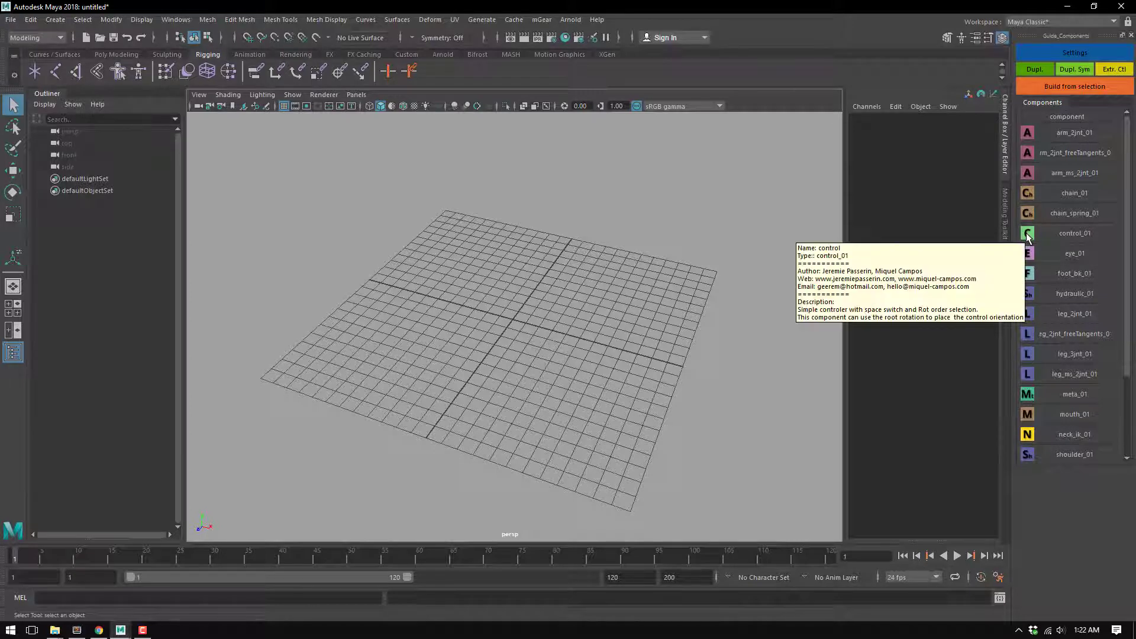
Add a control_01 guide component to the scene and show its component settings.
click(1027, 235)
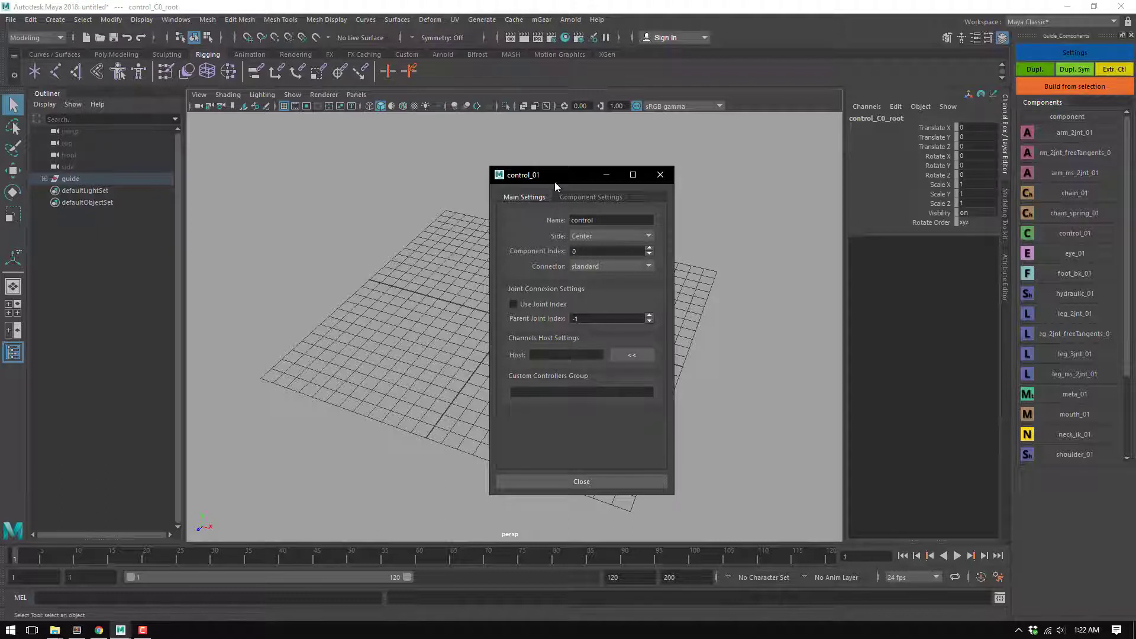
drag(557, 176, 481, 150)
click(512, 172)
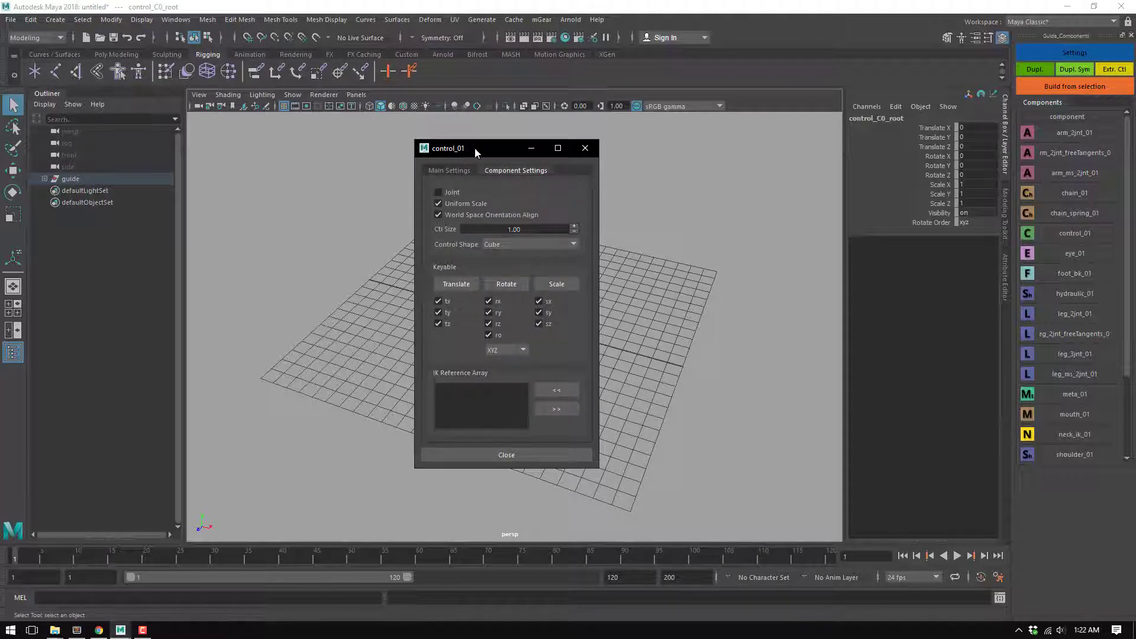
drag(474, 148, 413, 125)
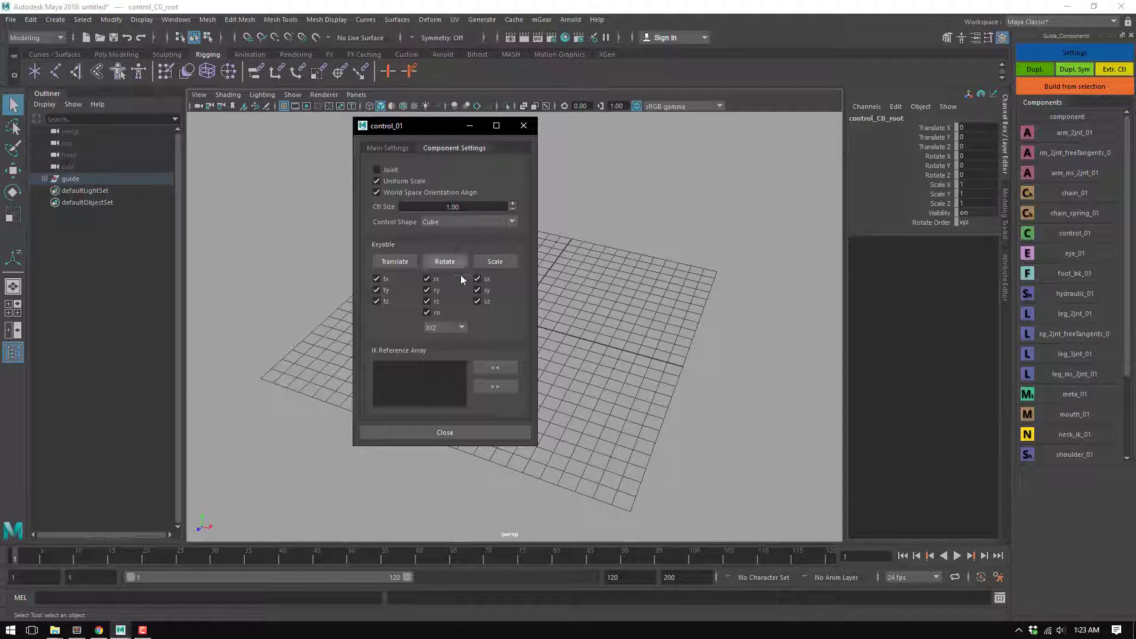
Make all translate, rotate and scale channels of the control component non-keyable.
click(404, 263)
click(445, 261)
click(489, 264)
drag(419, 125, 289, 130)
Rotate the control guide root to about -19.2, 13.7, -6.2 degrees in XYZ and disable World Space Orientation Align.
scroll(503, 298, up, 10)
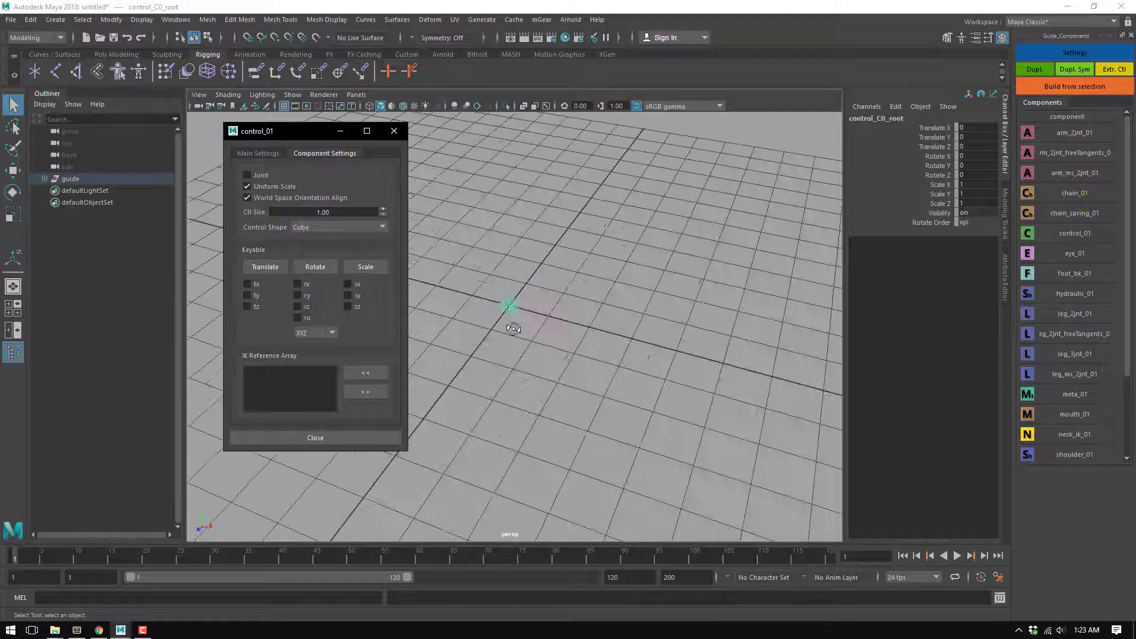
scroll(548, 295, up, 5)
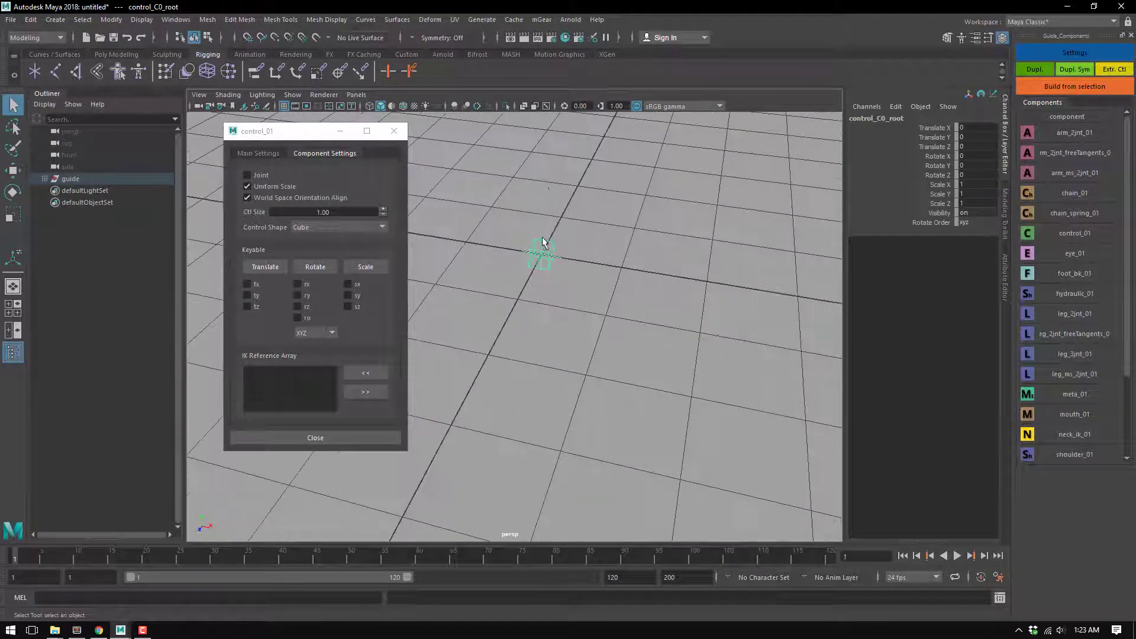
alt+drag(601, 248, 570, 256)
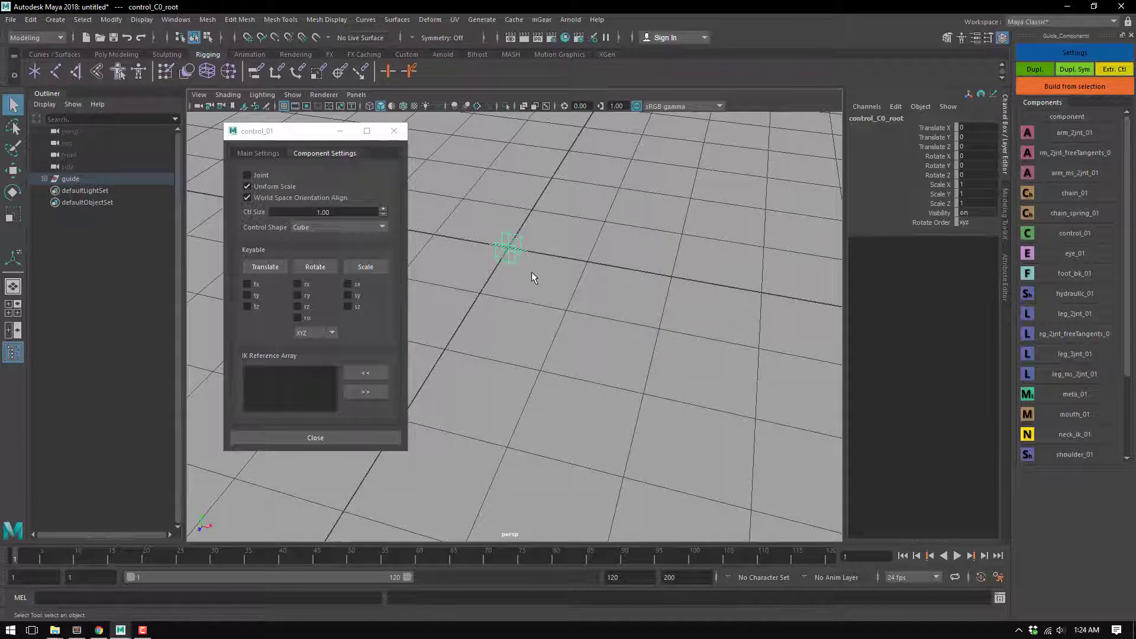
alt+drag(520, 264, 431, 255)
key(e)
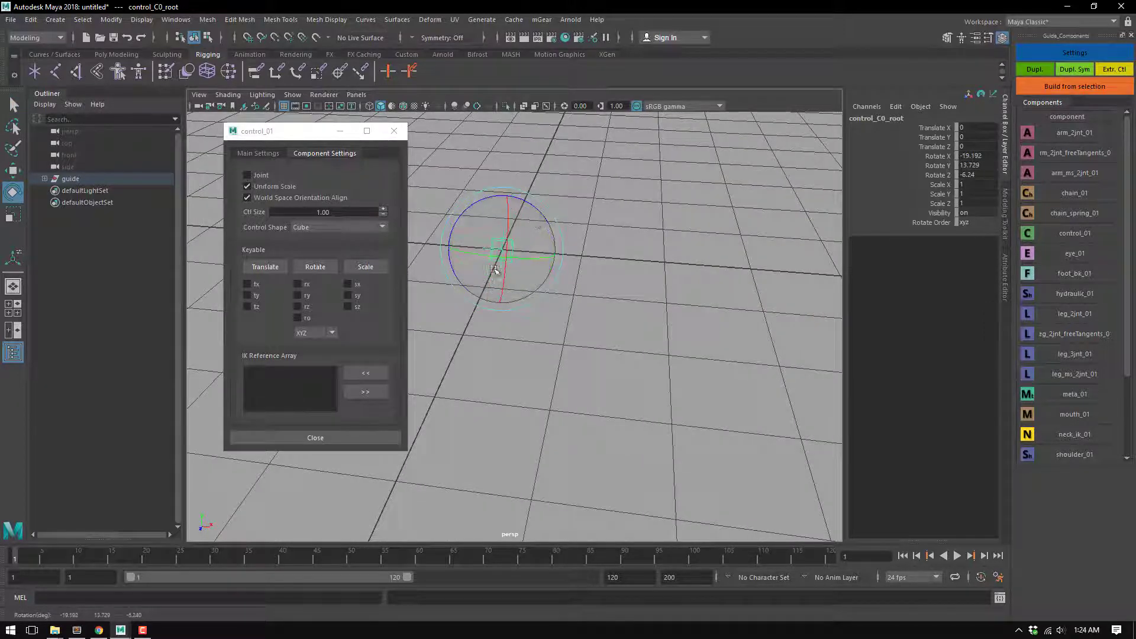
click(254, 200)
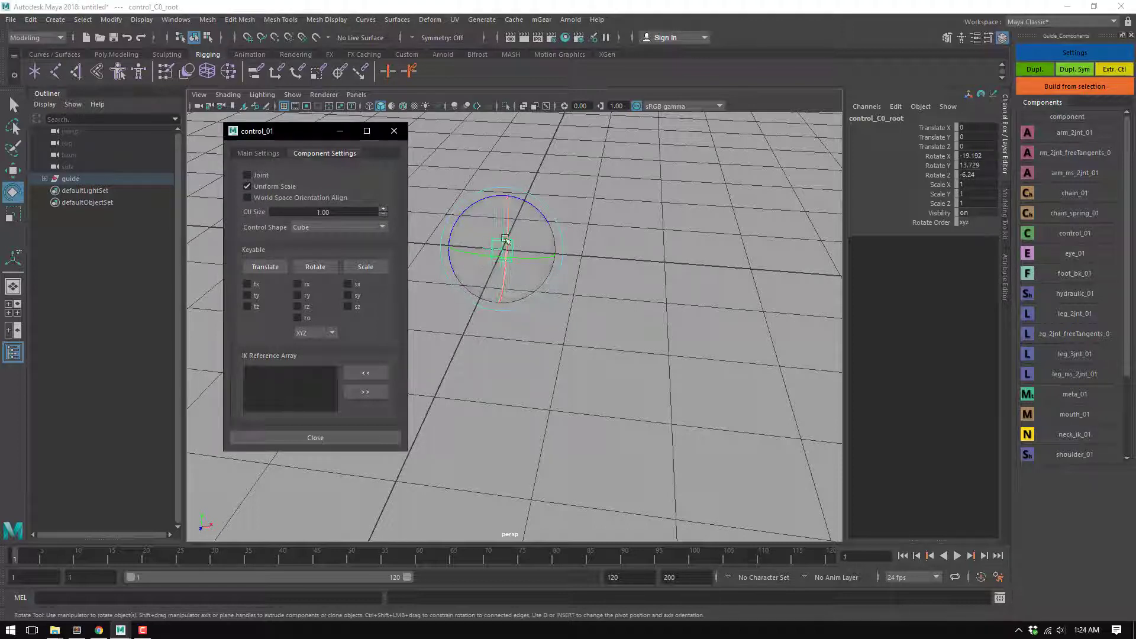
Scale the control guide root uniformly to about 4.02 and move it to about 1.17, 0.58, -0.46.
alt+drag(491, 261, 485, 250)
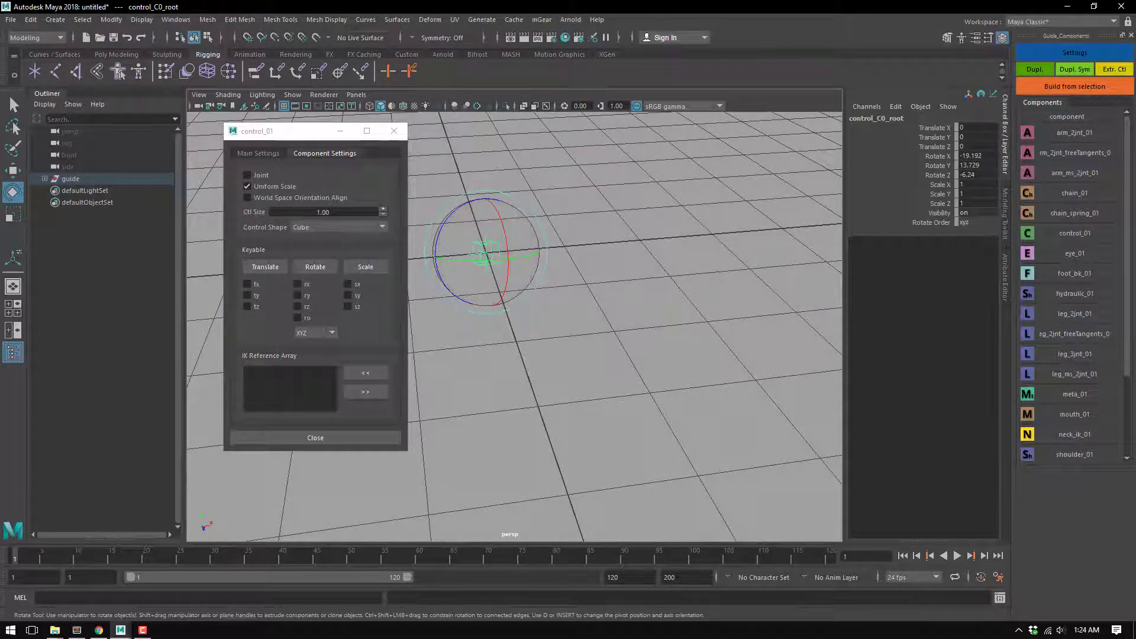
key(r)
drag(481, 262, 523, 273)
key(q)
key(w)
drag(560, 237, 491, 263)
Disable Uniform Scale, enable Joint and set the control shape to Circle for the component.
click(286, 188)
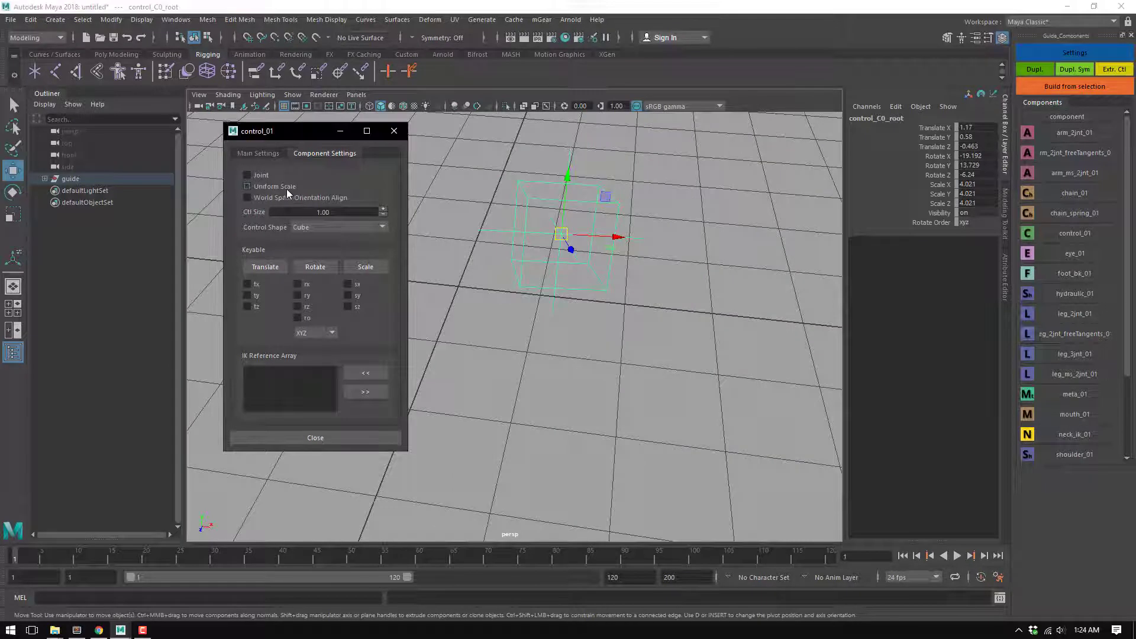
click(269, 178)
click(320, 227)
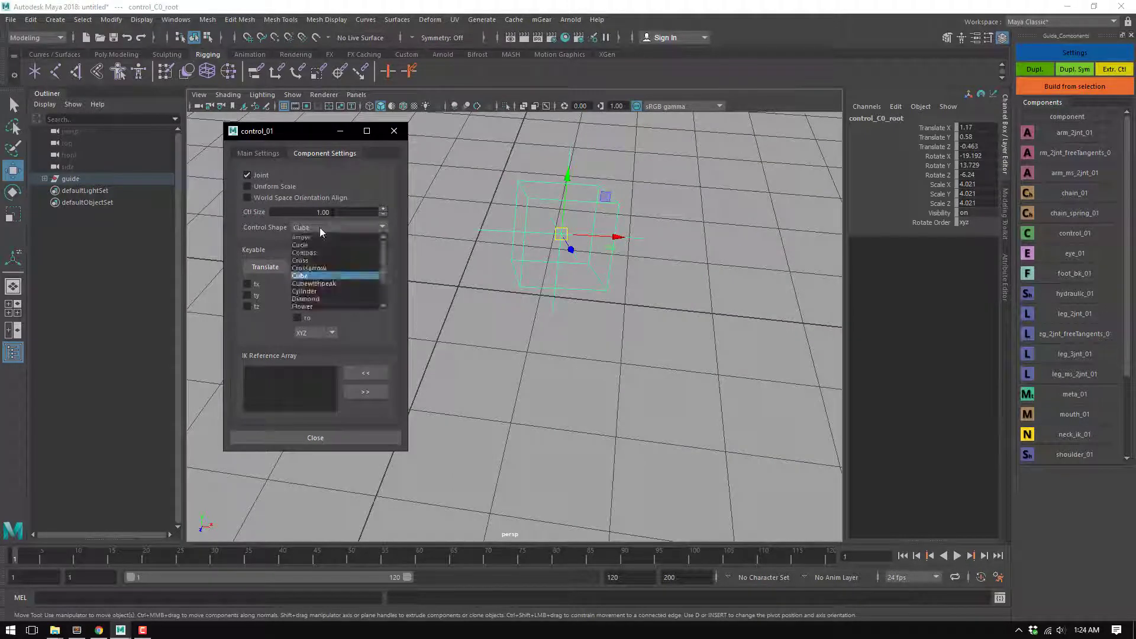
click(319, 247)
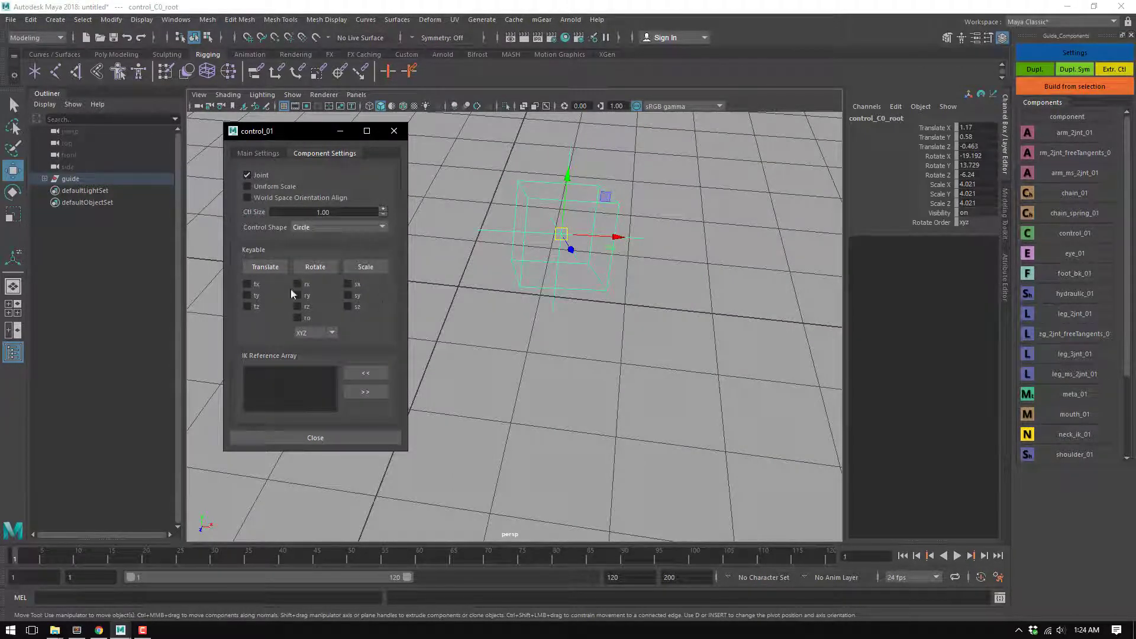
Make all translate, rotate and scale channels keyable, set the control size to 6 and close the component settings.
click(317, 269)
click(360, 266)
click(354, 211)
key(BackSpace)
key(BackSpace)
key(BackSpace)
key(BackSpace)
text(5)
key(Return)
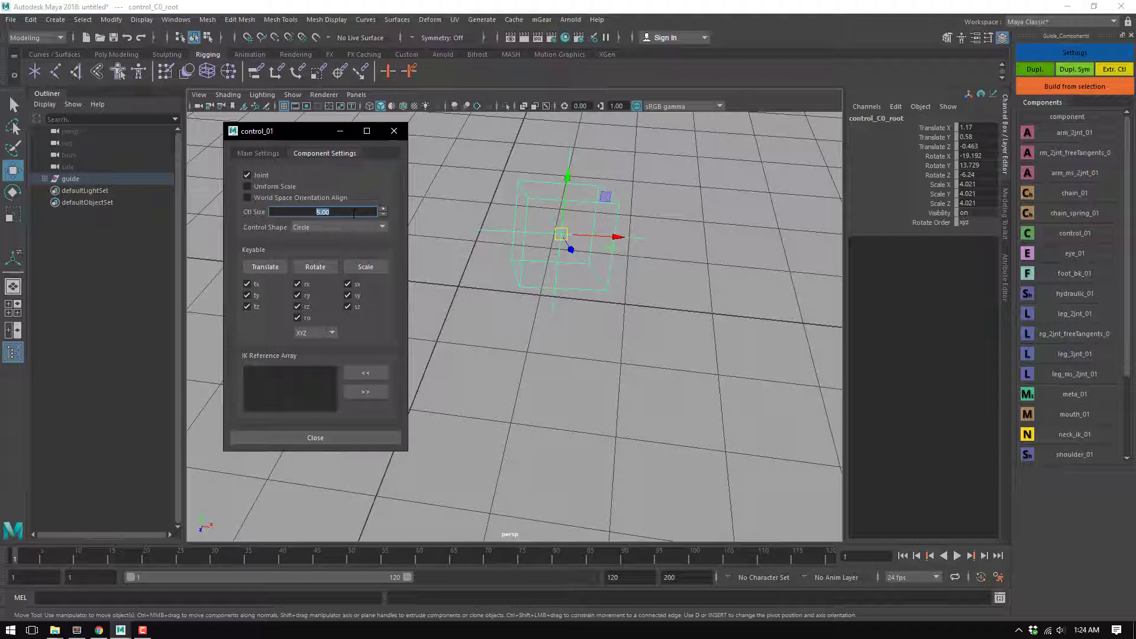
text(6)
key(Return)
click(315, 438)
Build the rig from the top-level guide group.
click(604, 324)
click(98, 180)
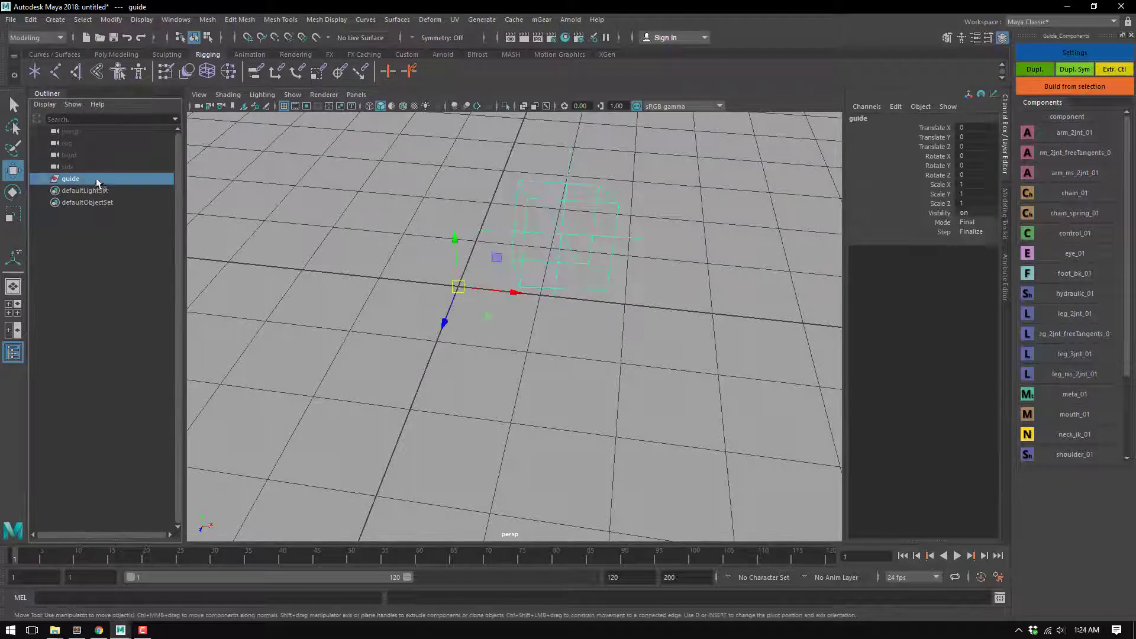
click(1074, 86)
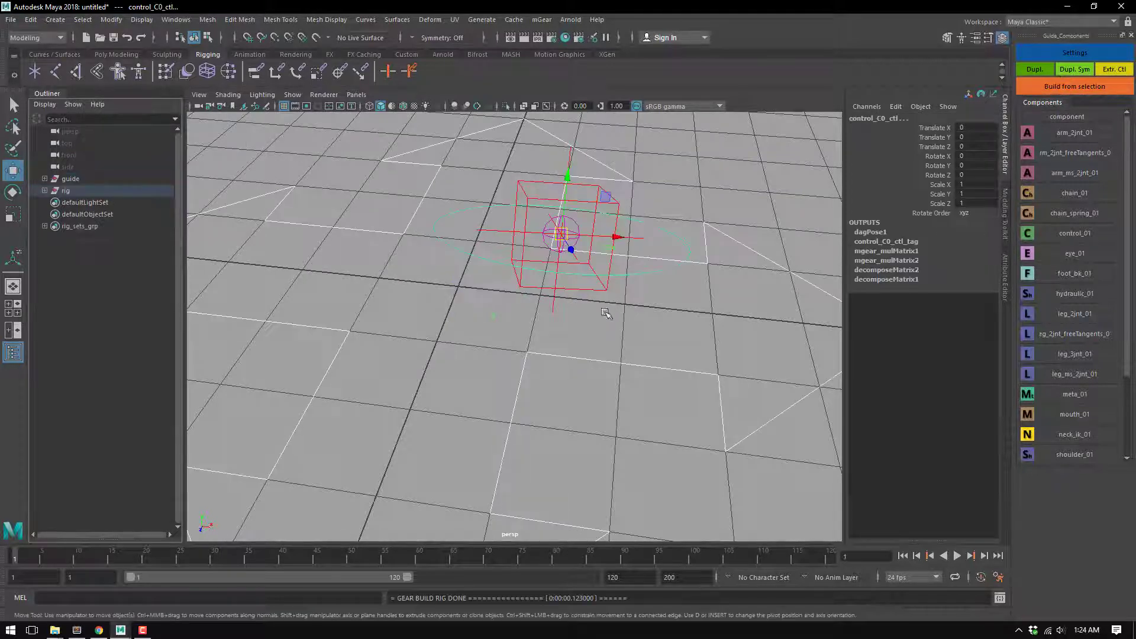
Examine the built circle control from several angles, comparing its orientation and placement with the guide root.
alt+drag(606, 313, 550, 305)
key(q)
key(w)
click(545, 307)
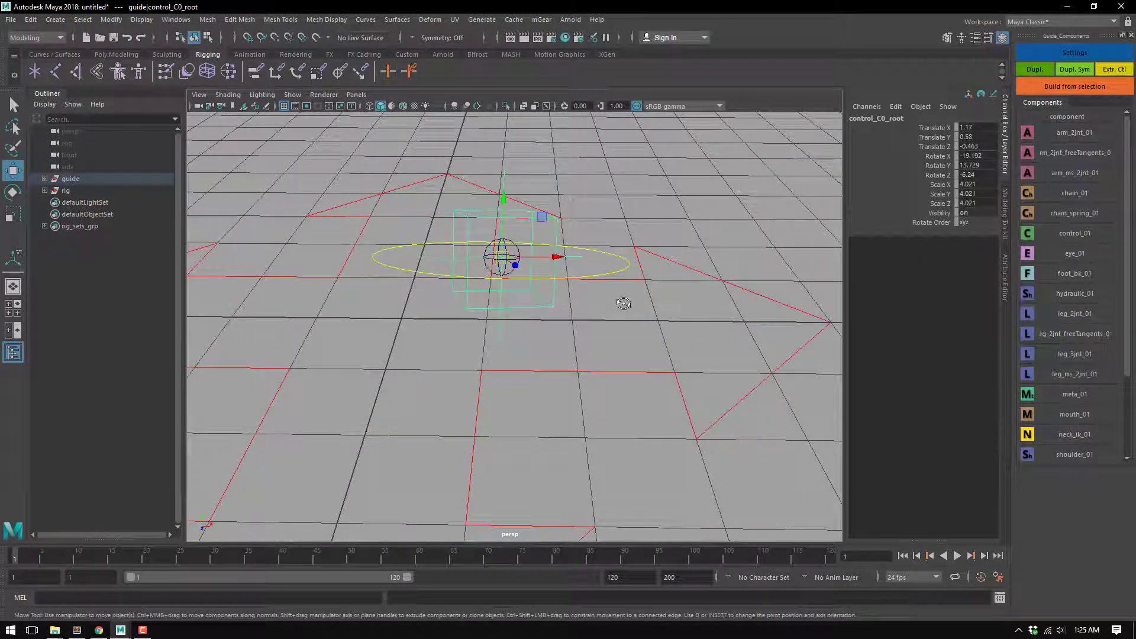
alt+drag(622, 303, 632, 292)
click(631, 293)
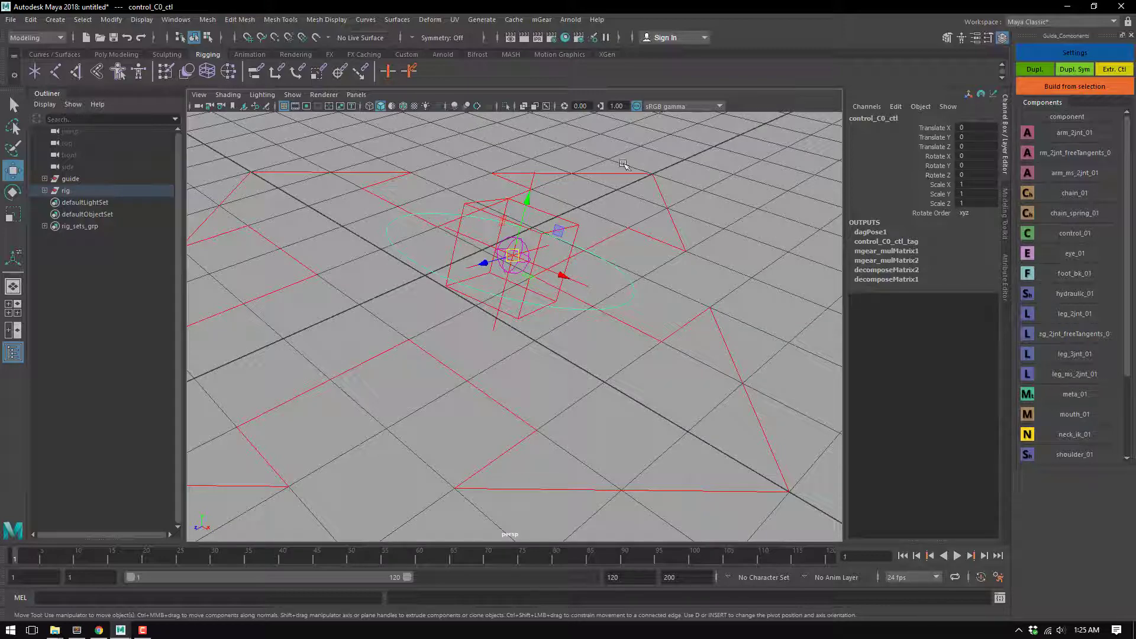
alt+drag(572, 318, 559, 278)
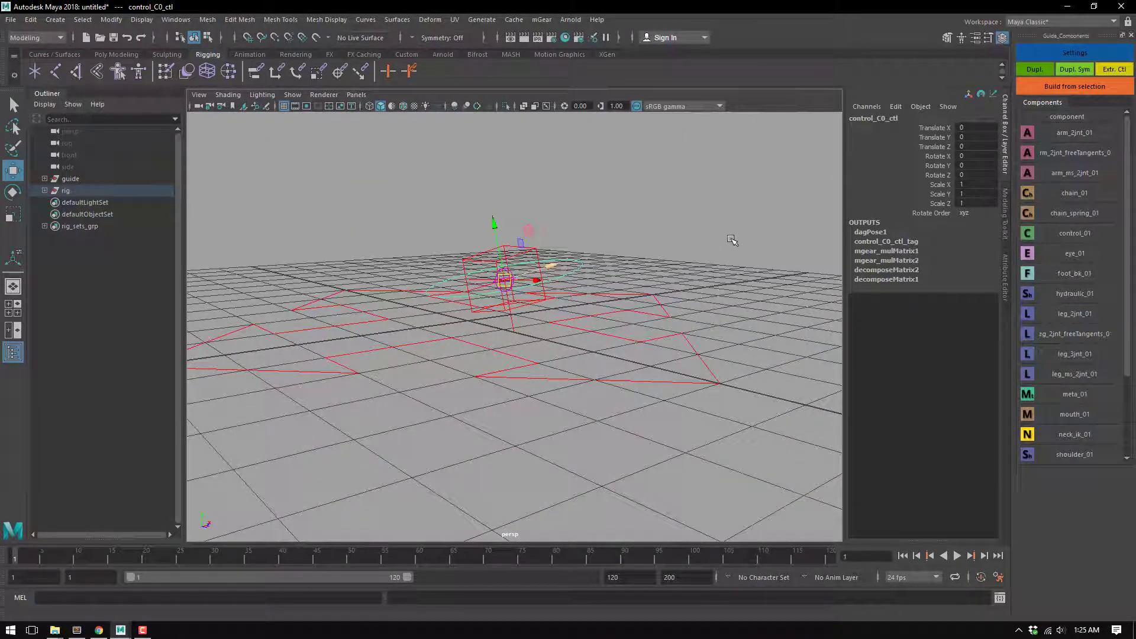
alt+drag(686, 280, 533, 301)
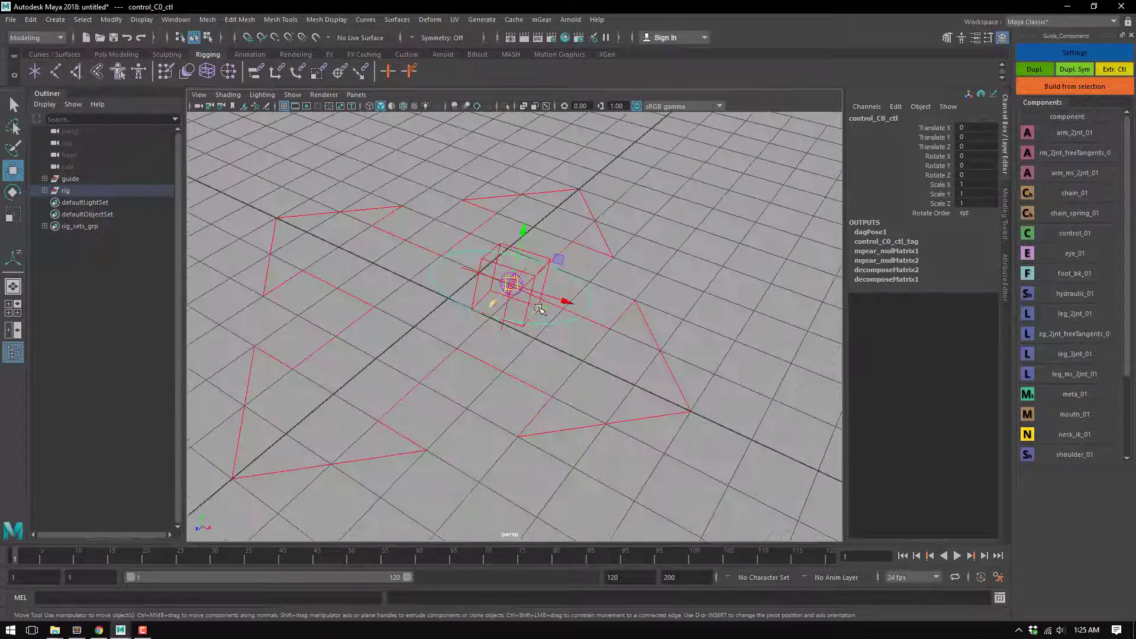